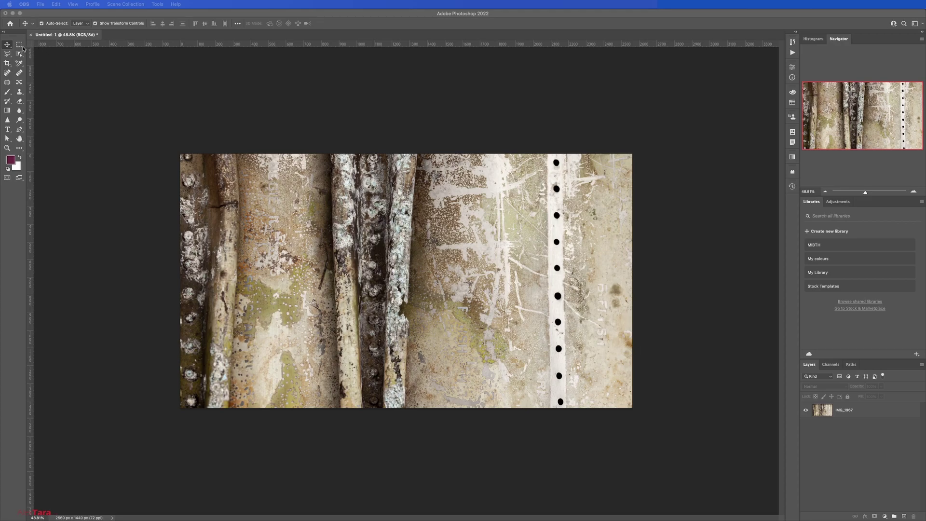
Marquee a wide strip across the texture's middle and copy it onto a new layer with Layer Via Copy
left_click(19, 44)
left_click_drag(266, 245, 544, 340)
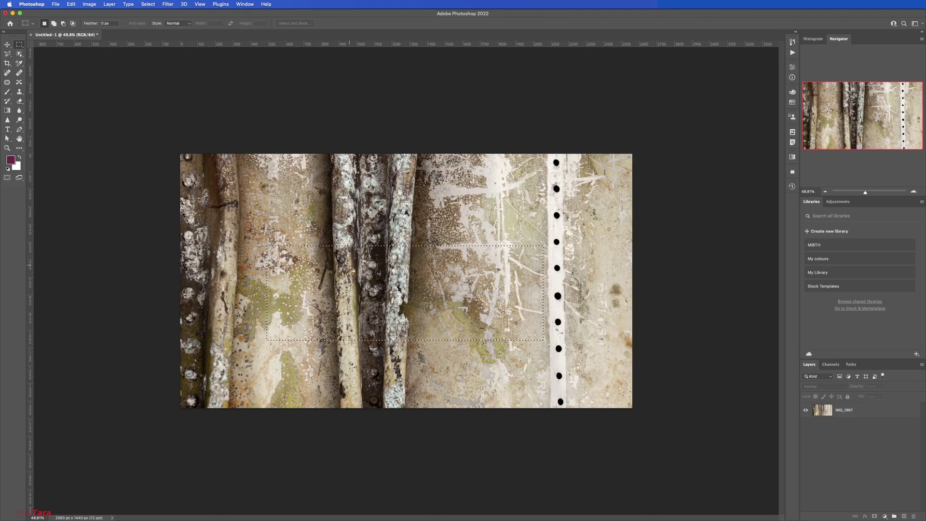
right_click(365, 262)
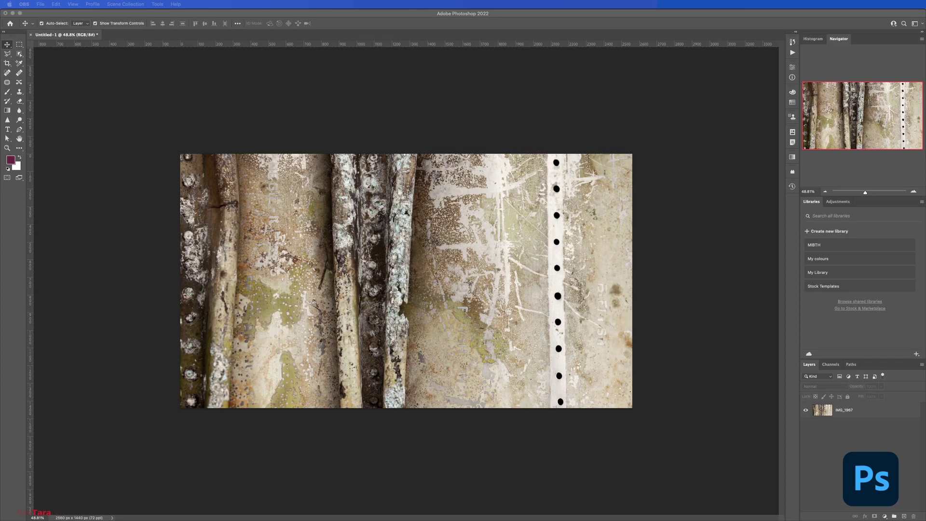
left_click(378, 321)
key("m")
left_click_drag(267, 244, 543, 340)
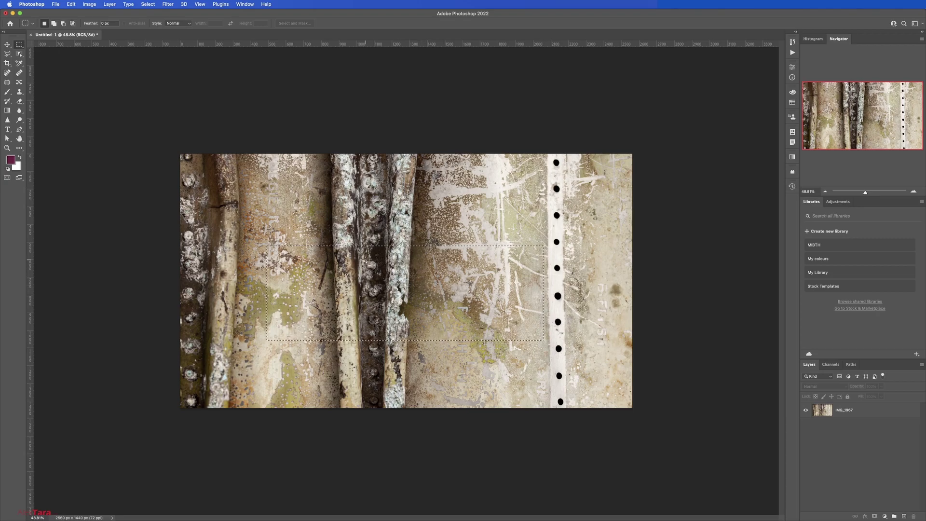
right_click(323, 261)
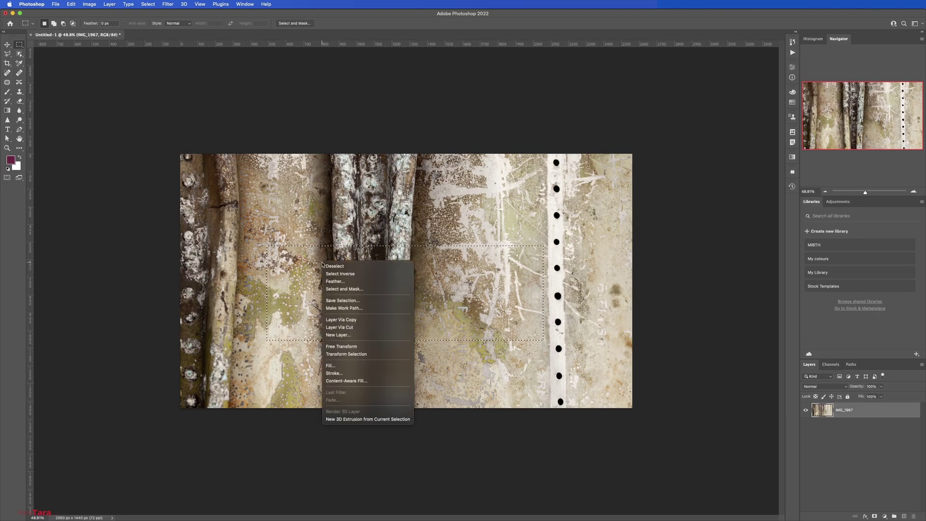
left_click(379, 320)
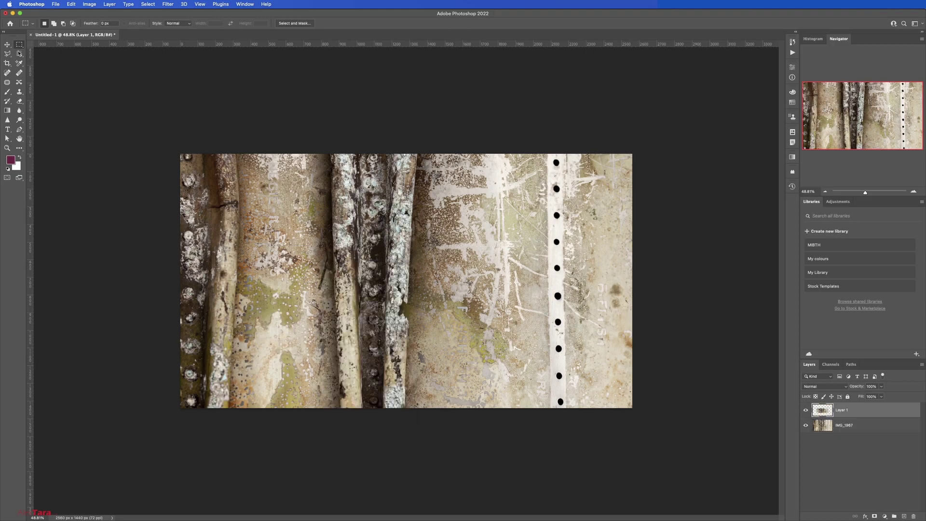
Shift Layer 1 up and to the right, then select the original IMG_1967 layer
key("v")
left_click_drag(308, 291, 370, 223)
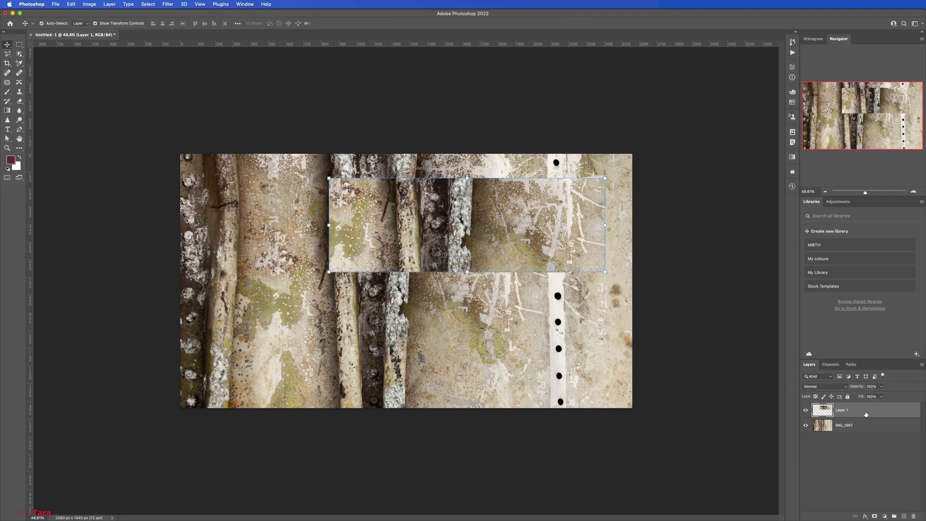
left_click(236, 344)
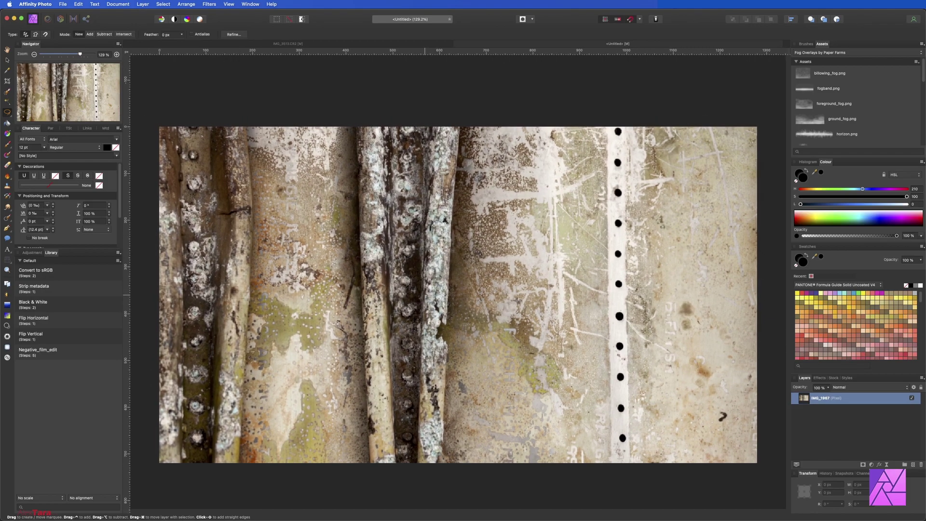
Zoom to 100% and marquee an 825 × 241 px rectangle on the texture
left_click(34, 55)
right_click(8, 112)
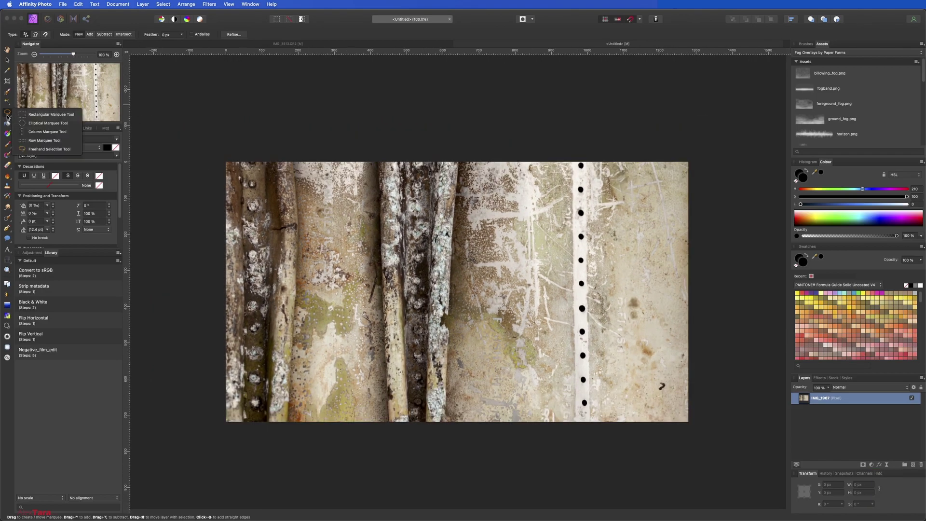
left_click(43, 112)
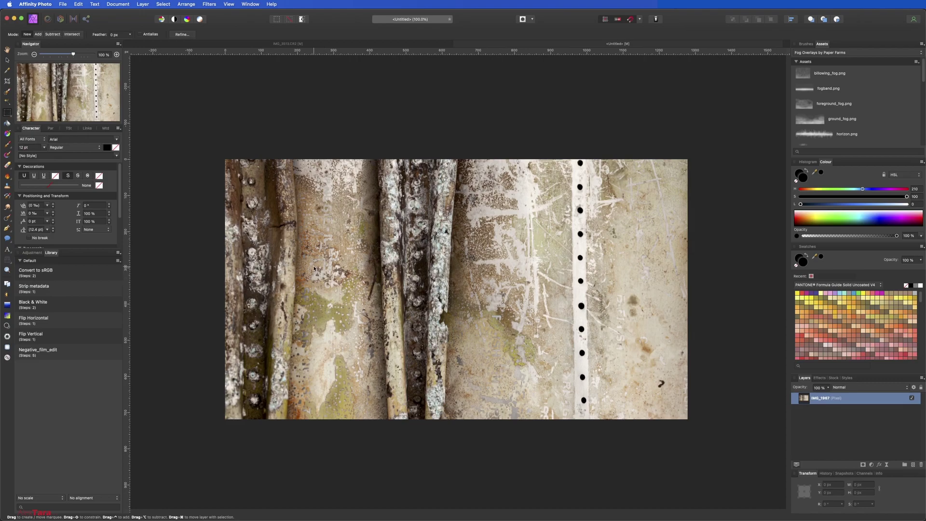
left_click_drag(314, 268, 368, 284)
left_click_drag(597, 345, 611, 353)
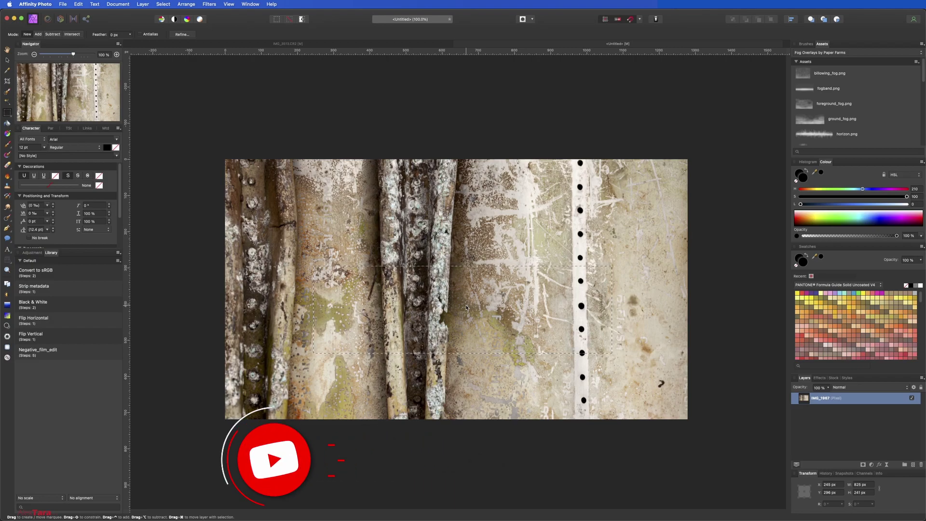
Copy and paste the selection as a new IMG_1967 layer, then deselect
left_click(78, 4)
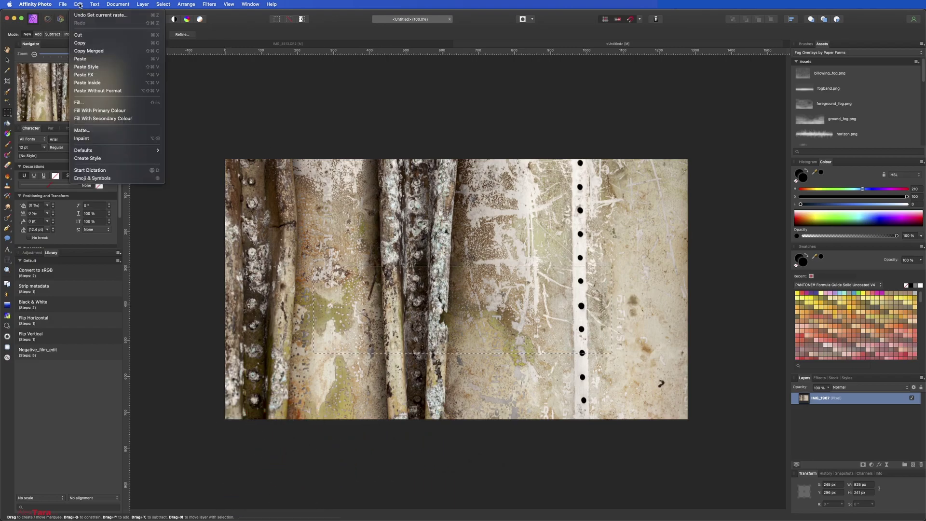
left_click(93, 46)
left_click(78, 3)
left_click(92, 58)
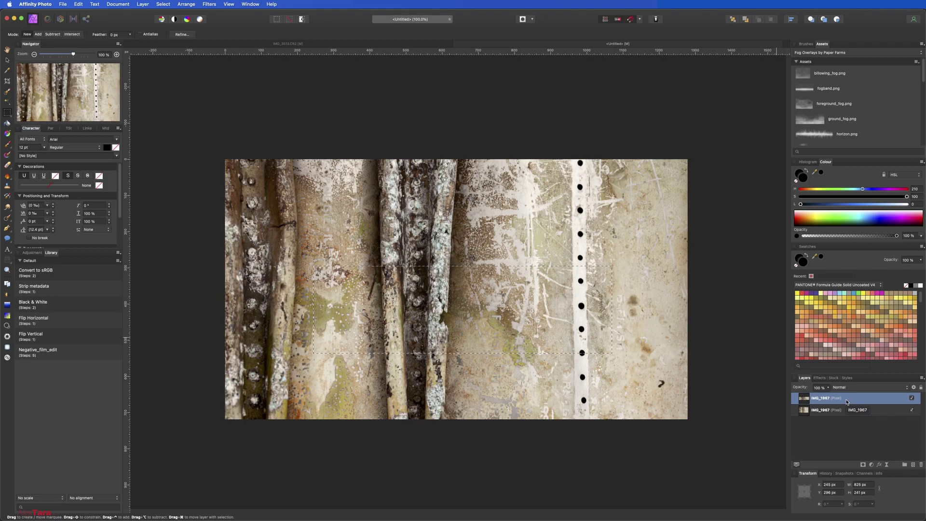
key("super+d")
Delete the top duplicate IMG_1967 layer
left_click(821, 411)
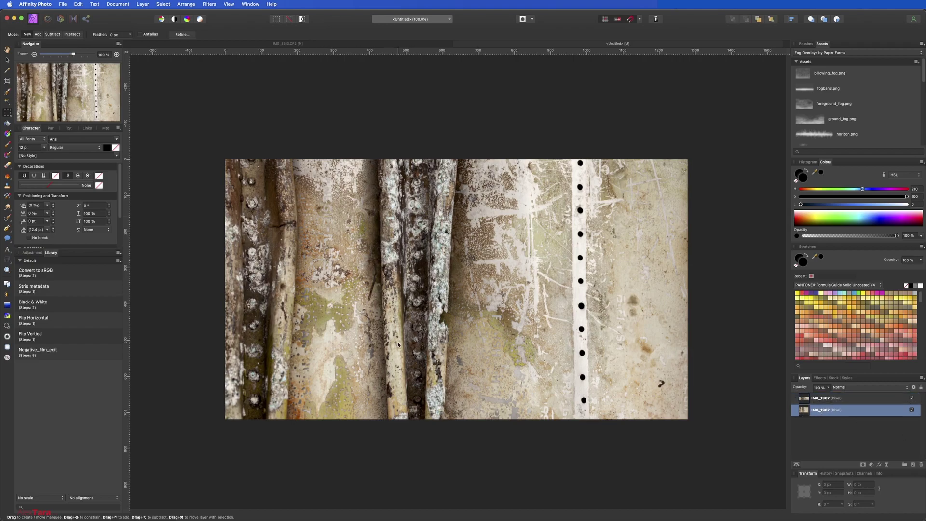
left_click(836, 399)
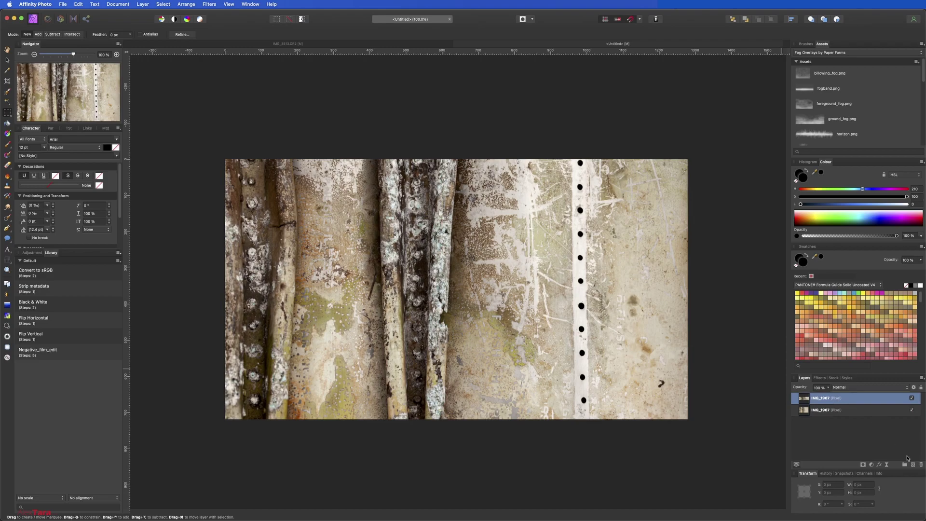
left_click(921, 465)
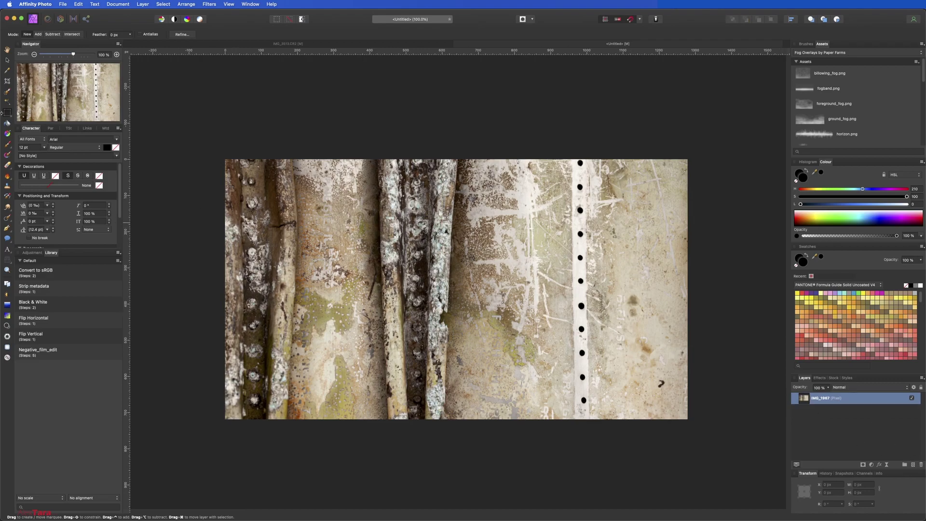
Marquee the left rivet column and refine it: 16% border width, Matte edges off, output New layer
left_click_drag(240, 173, 268, 333)
left_click(182, 34)
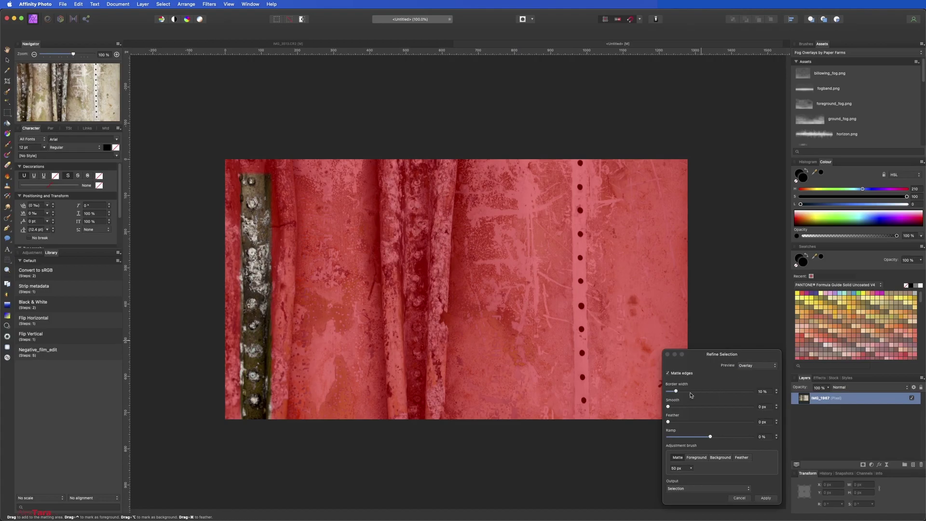
left_click_drag(676, 391, 679, 391)
left_click(667, 373)
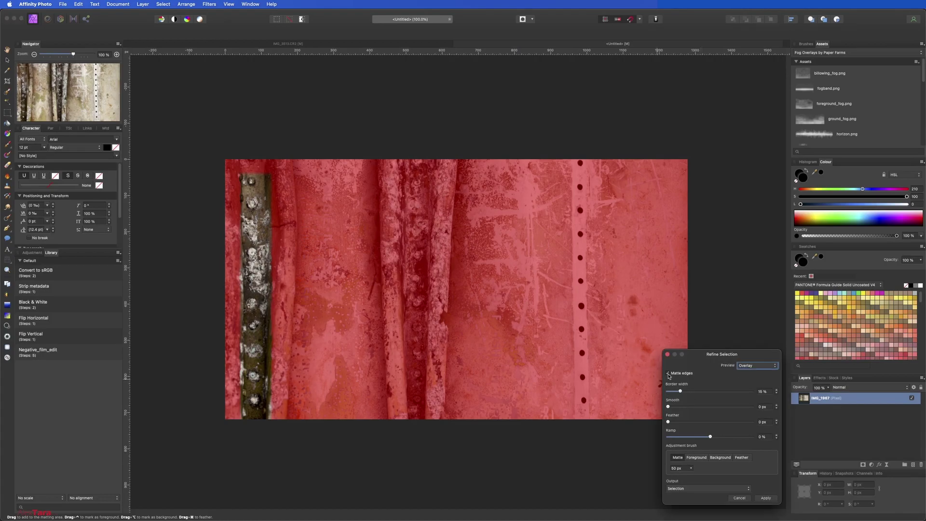
left_click(681, 488)
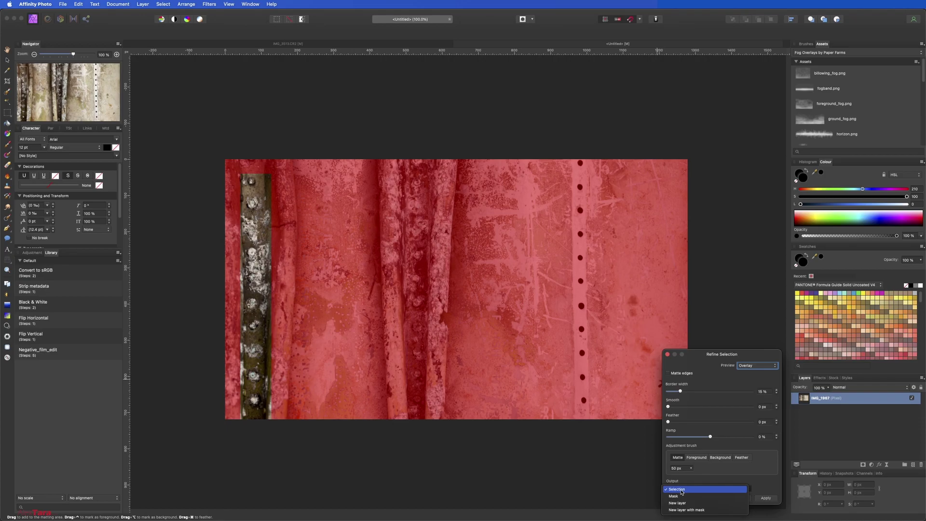
left_click(699, 504)
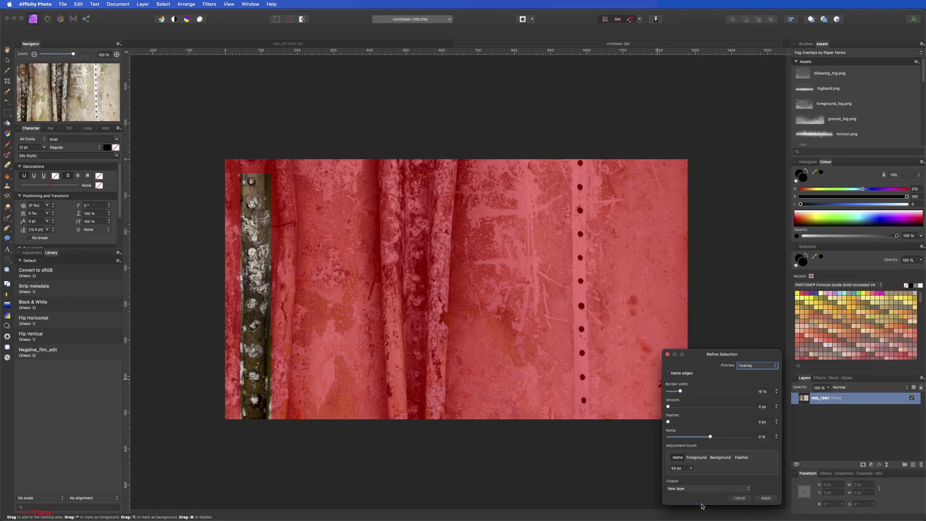
left_click(765, 498)
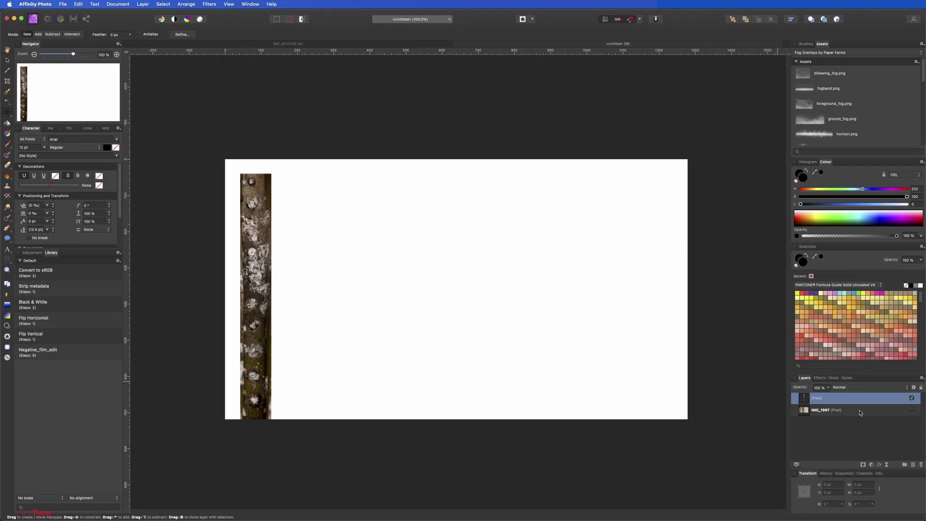
Make IMG_1967 visible again and move the rivet strip layer to the image's right side
left_click(907, 410)
left_click(912, 409)
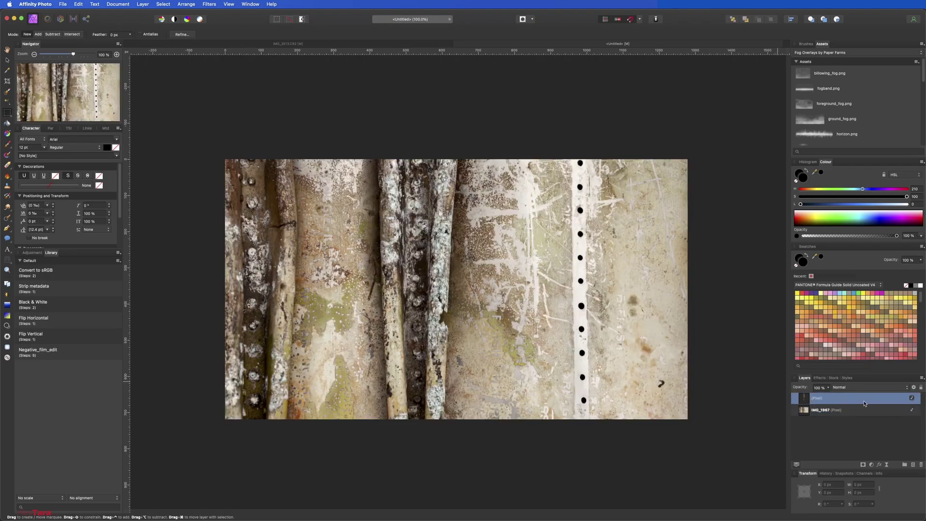
left_click(863, 398)
left_click(7, 60)
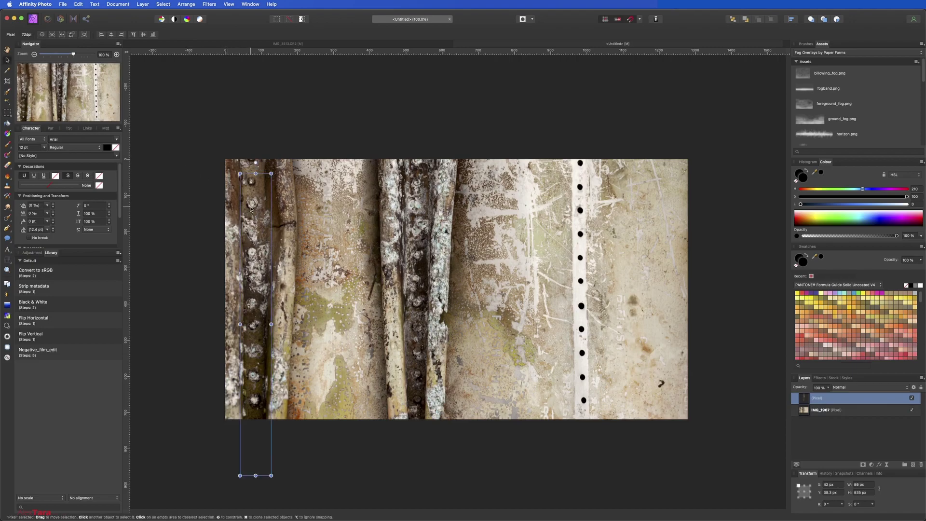
left_click_drag(254, 211, 661, 196)
Marquee a central rectangle on IMG_1967 and copy it onto two new layers with Cmd+J
left_click(713, 212)
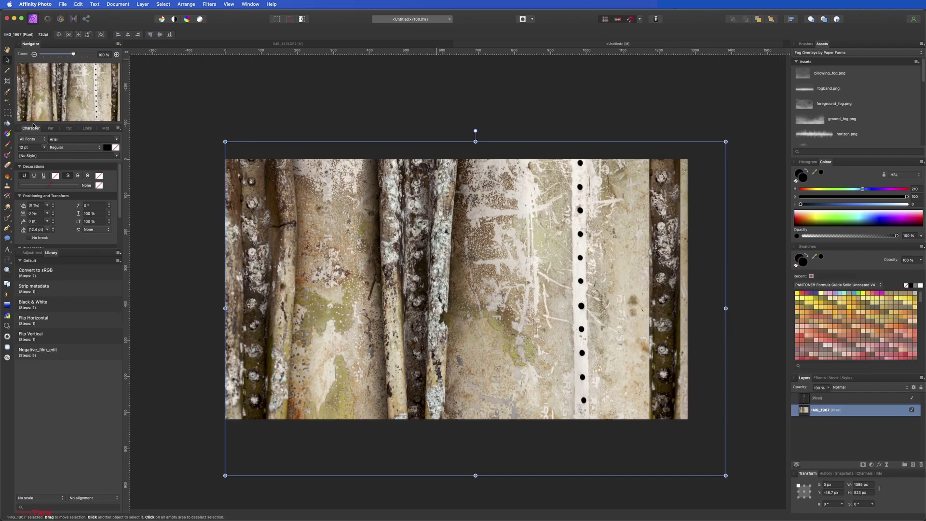
left_click(8, 114)
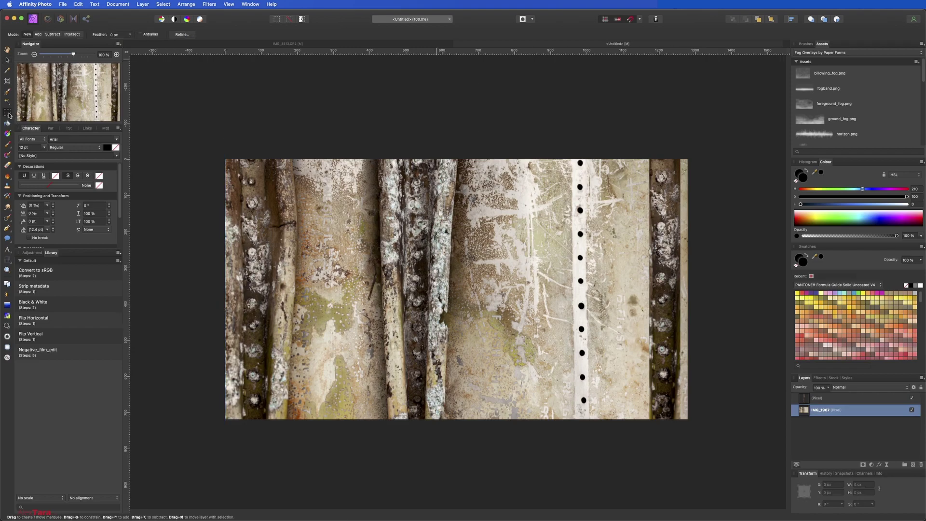
left_click_drag(326, 240, 581, 341)
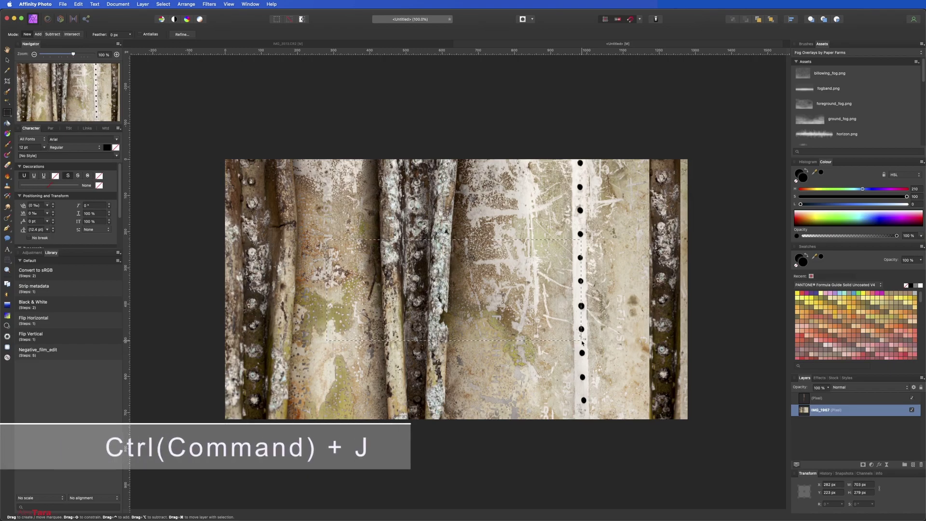
key("super+j")
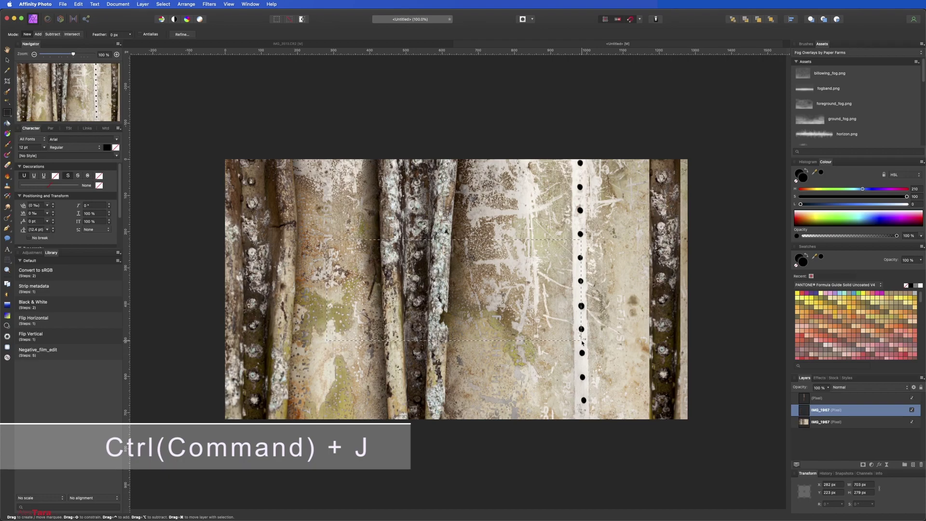
key("super+j")
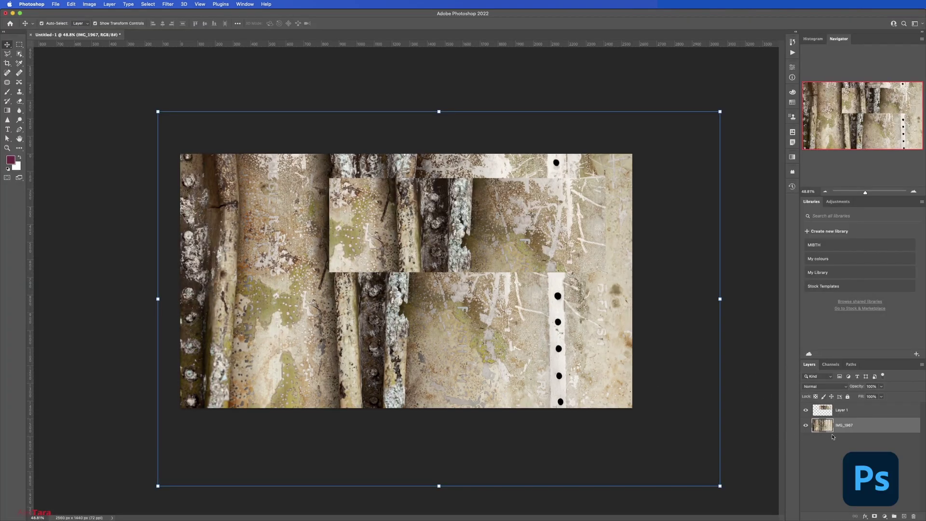
Marquee a lower strip of the texture and copy it onto Layer 2 with Cmd+J
left_click(18, 44)
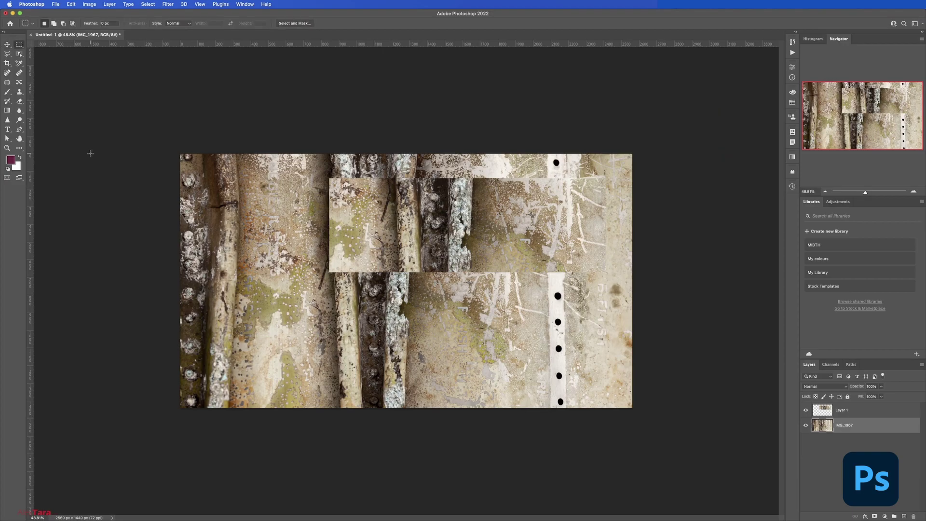
left_click_drag(295, 317, 553, 375)
key("super+j")
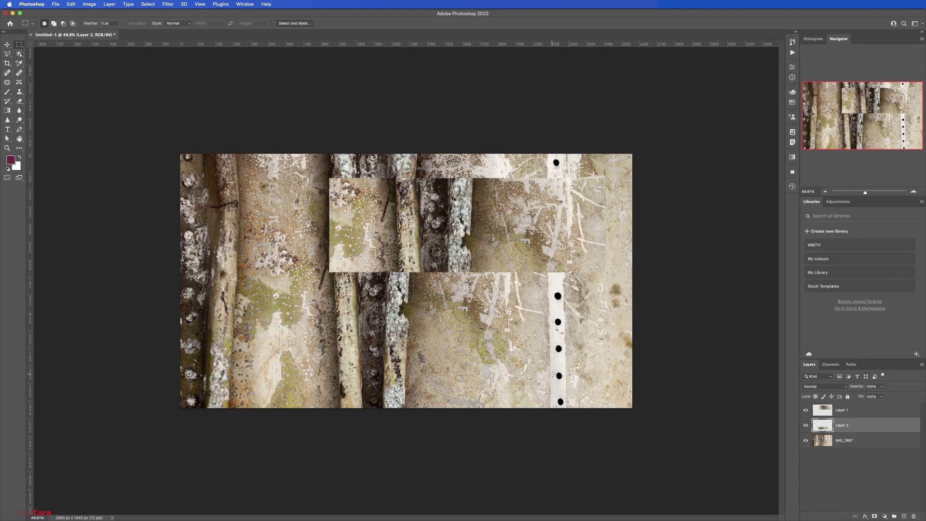
Toggle IMG_1967 off and on to preview the strips, then merge down back to two layers
left_click(805, 440)
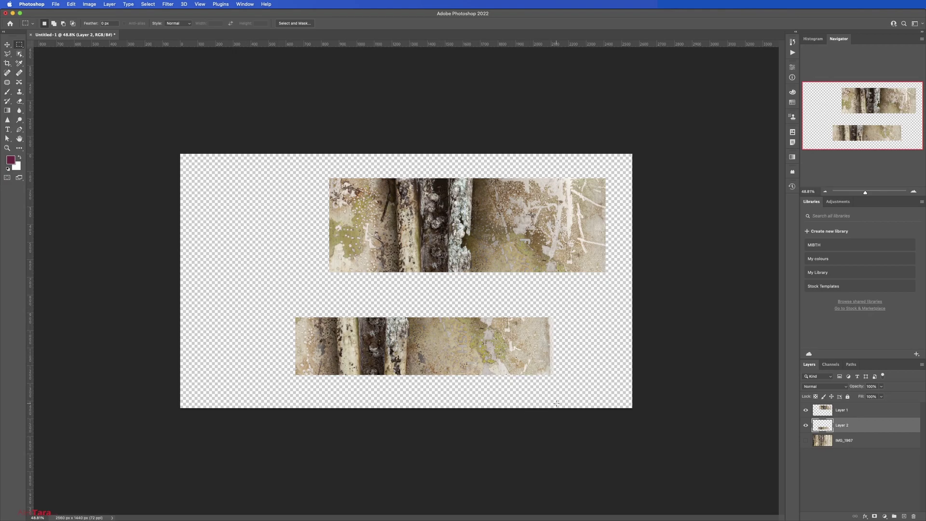
left_click(805, 440)
left_click(841, 410, "shift")
key("super+e")
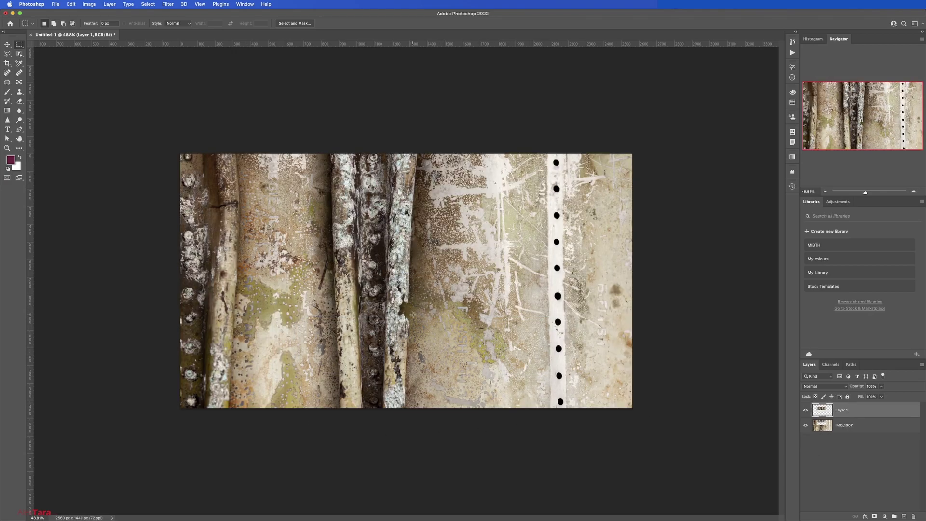